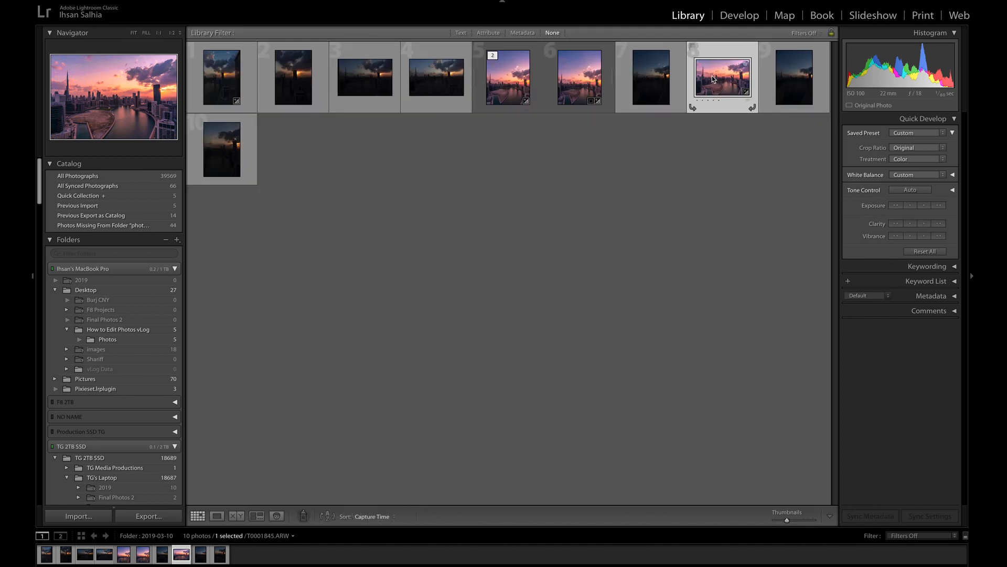
# Open the sunset skyline photo T0001845.ARW in the Develop module and return from its before view to the edited version
pyautogui.doubleClick(721, 80)
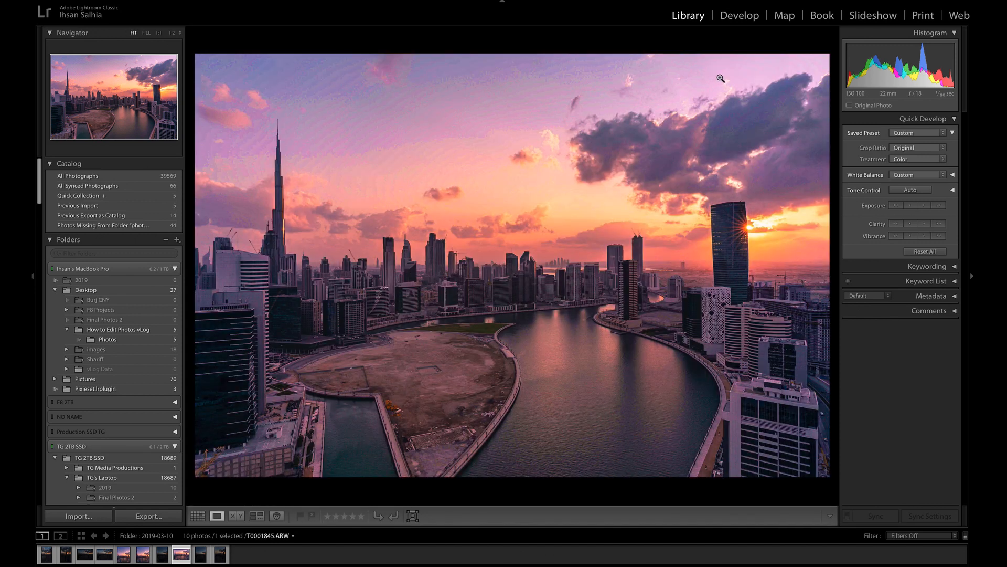
pyautogui.click(739, 15)
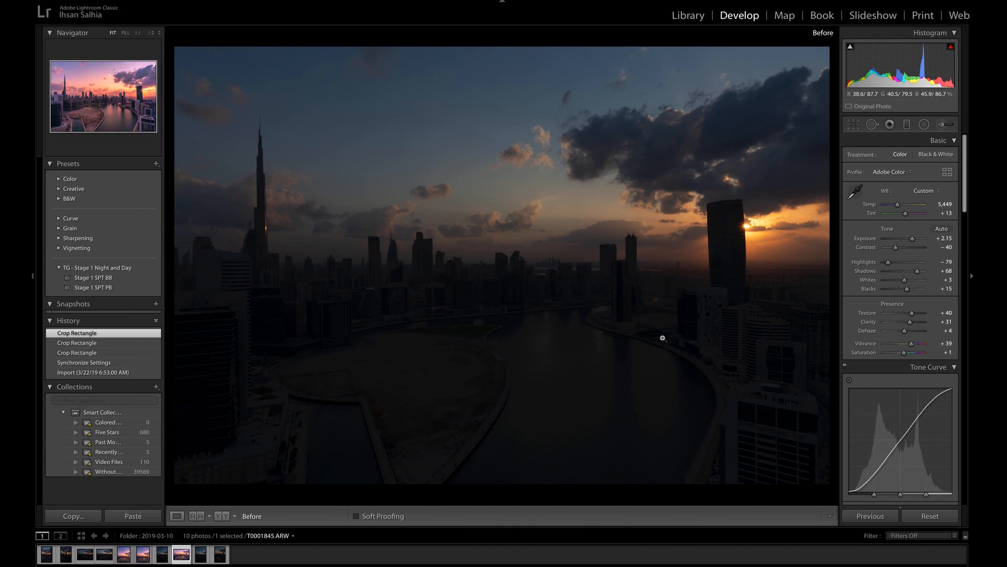
pyautogui.press('\\')
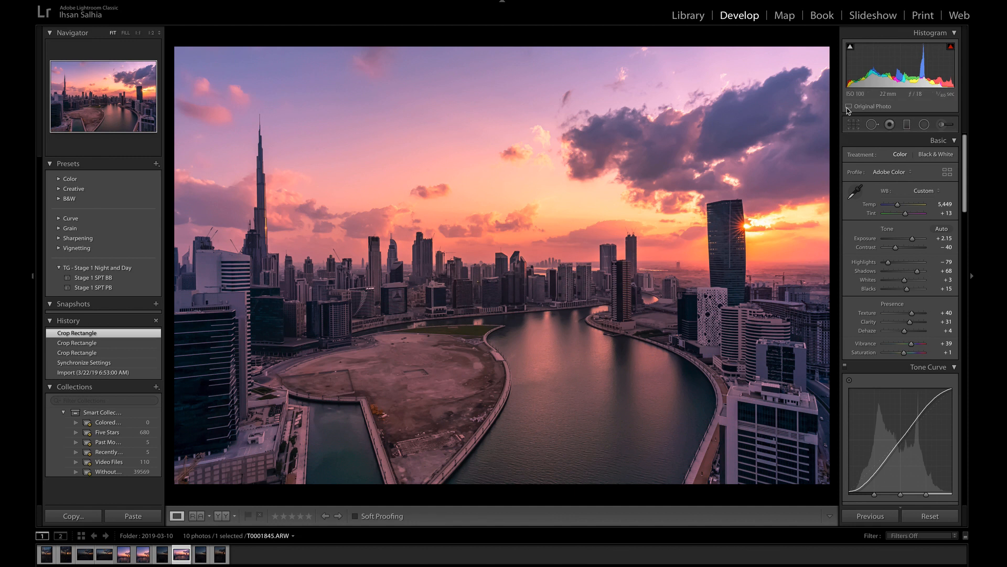
# Crop the photo to a 16 x 10 aspect ratio and adjust its vertical framing
pyautogui.click(855, 126)
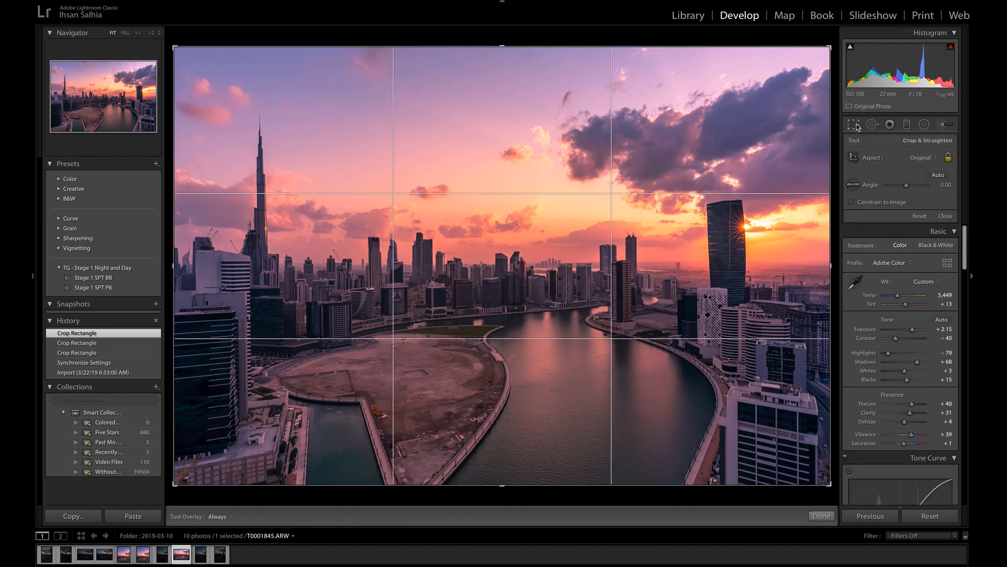
pyautogui.click(921, 157)
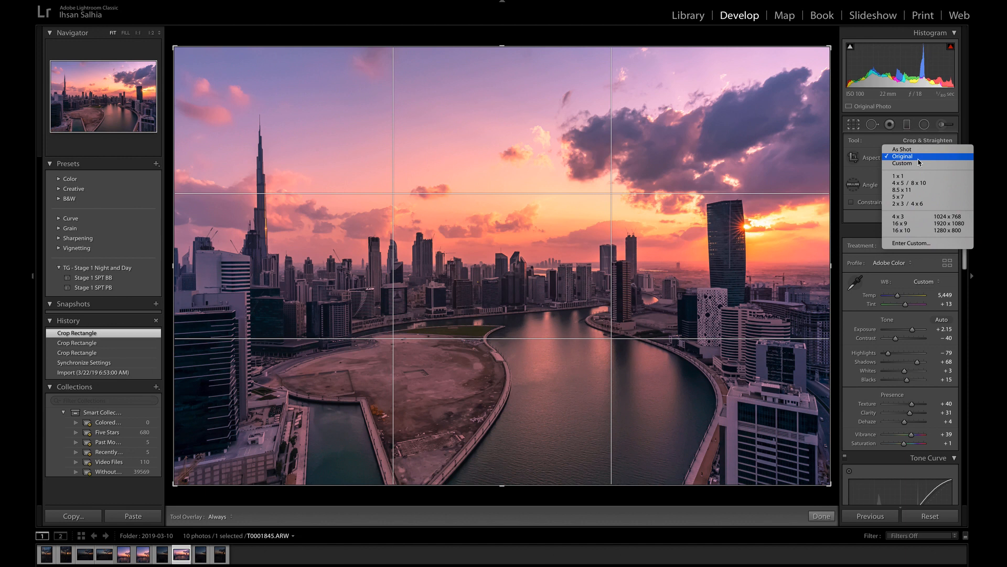
pyautogui.click(913, 230)
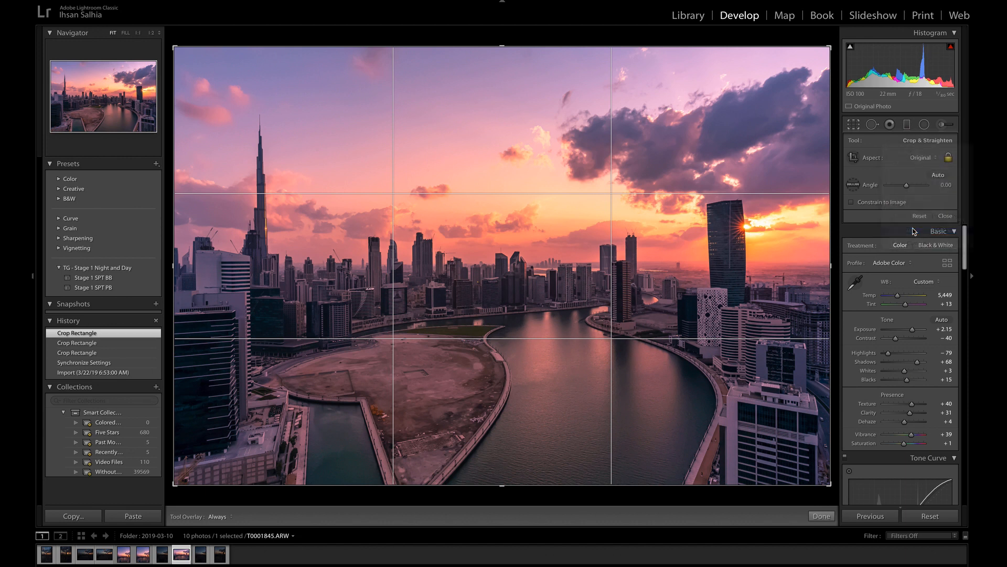
pyautogui.moveTo(757, 221); pyautogui.dragTo(758, 217)
pyautogui.click(821, 517)
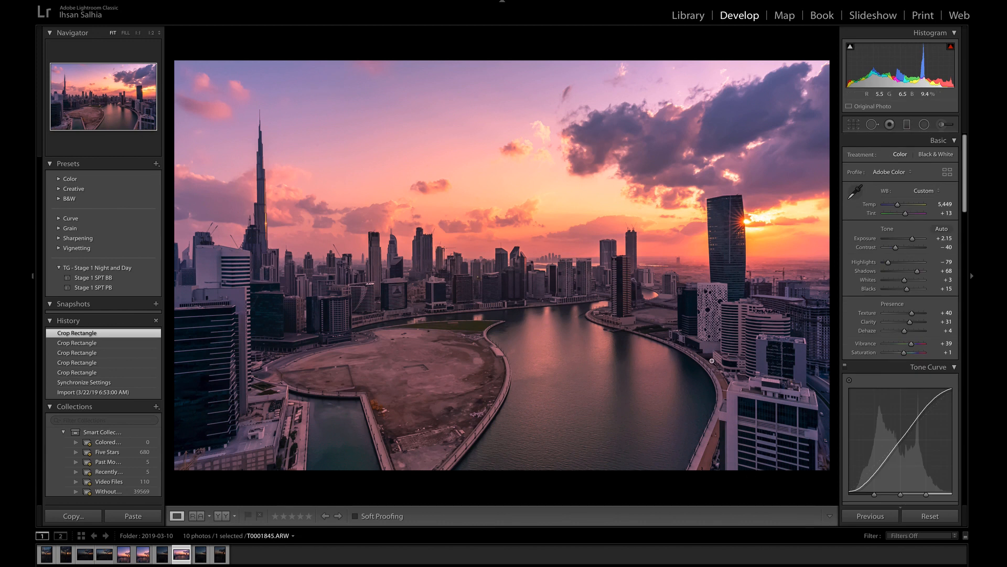
# Send the cropped photo to Adobe Photoshop 2020 for editing
pyautogui.rightClick(535, 278)
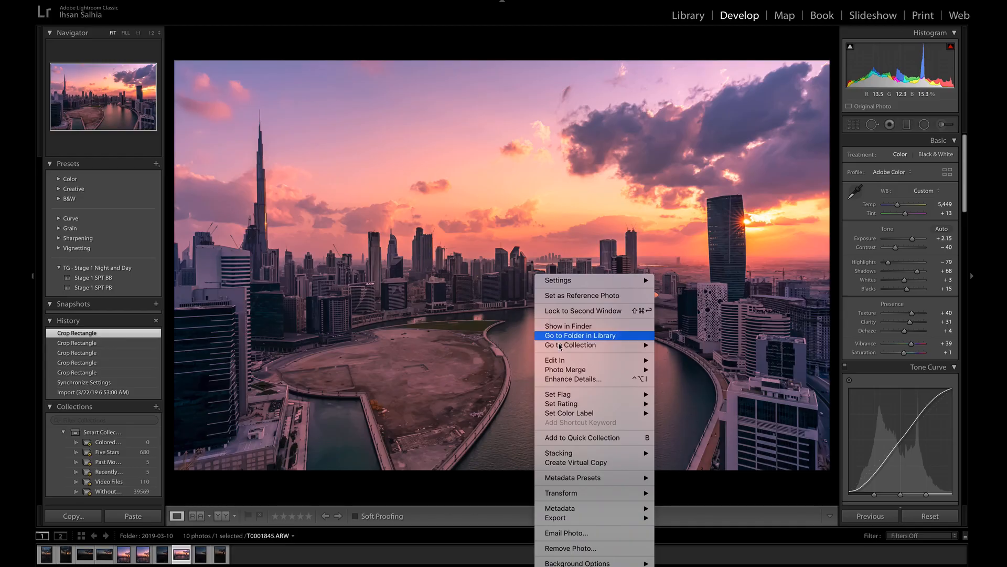
pyautogui.moveTo(566, 363)
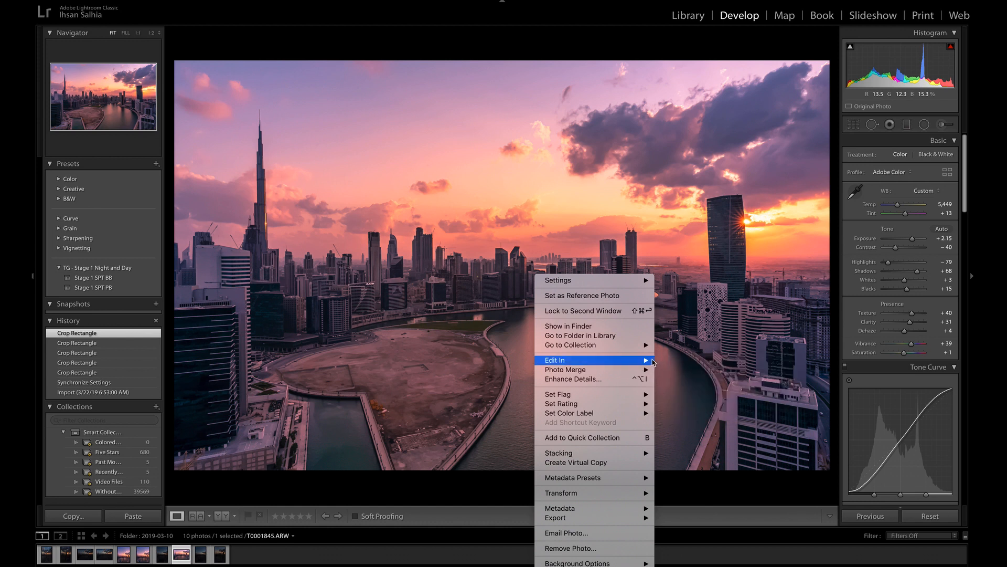
pyautogui.click(682, 361)
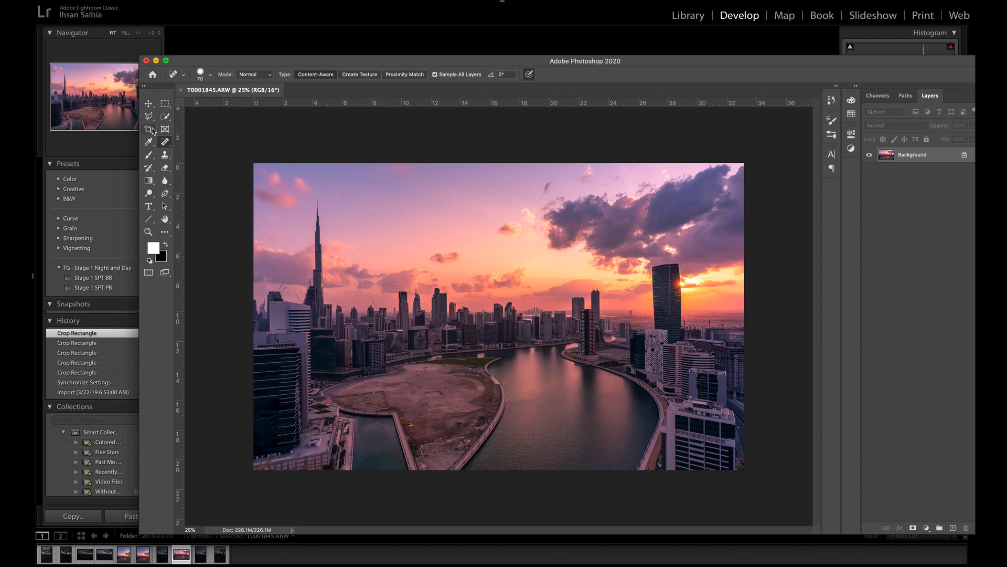
# Split the image down its vertical centre with the Slice Tool, using a slice of about 18.6 x 23.2 in over the left half
pyautogui.click(149, 133)
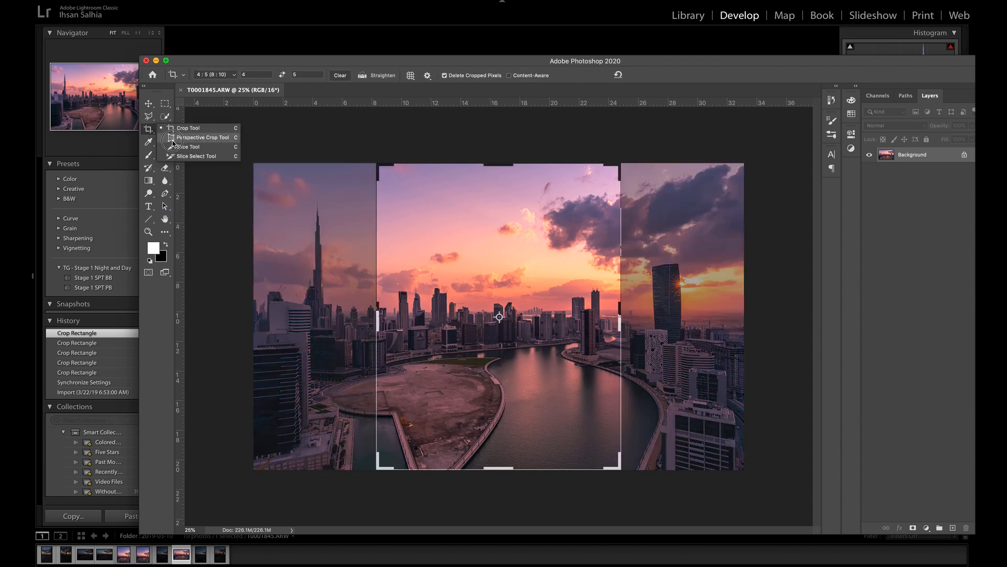
pyautogui.click(178, 147)
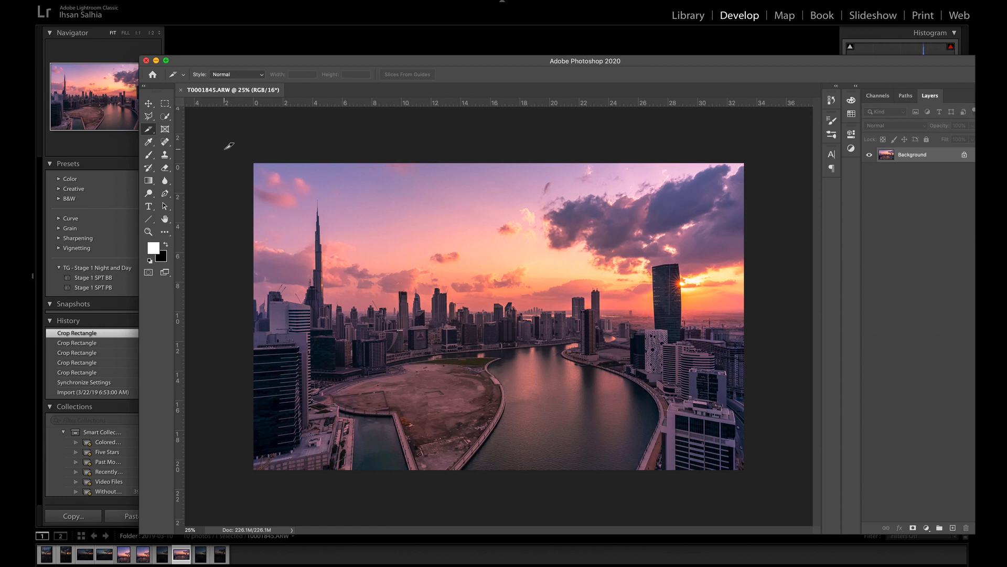
pyautogui.moveTo(224, 147); pyautogui.dragTo(501, 490)
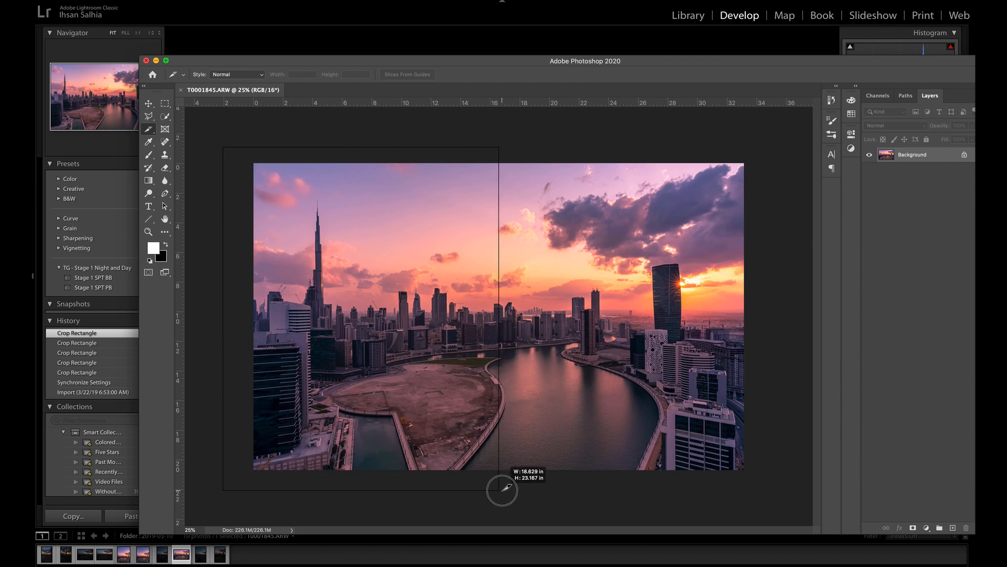
pyautogui.moveTo(502, 490); pyautogui.dragTo(502, 490)
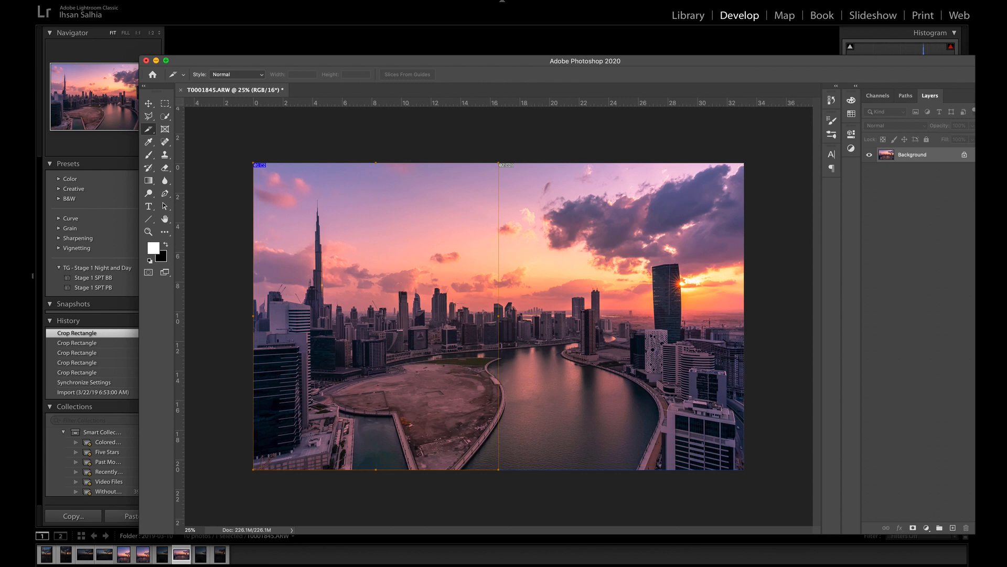
# Open the sliced image in Save for Web (Legacy) and fit the whole image in the preview at 12.5%
pyautogui.click(107, 0)
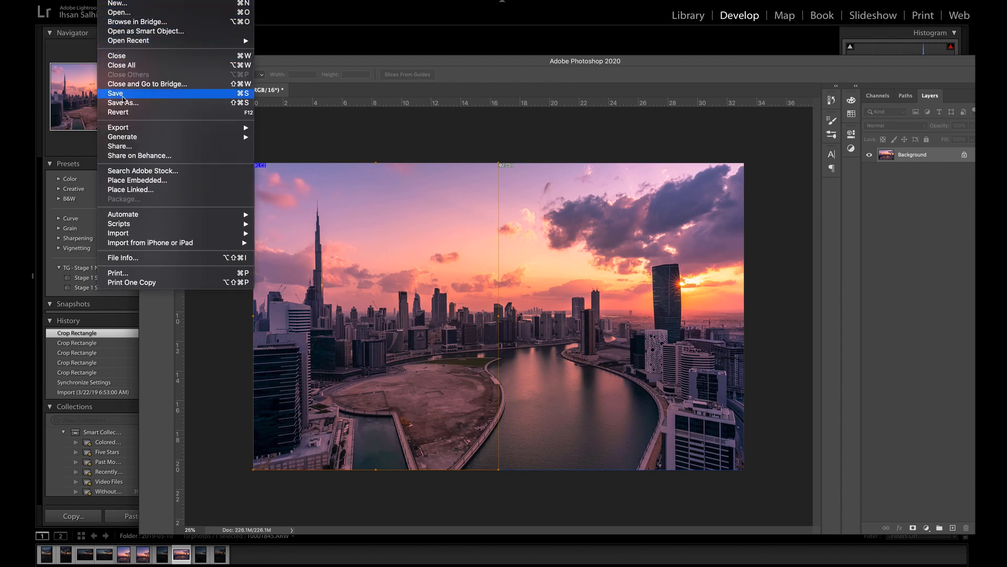
pyautogui.moveTo(135, 129)
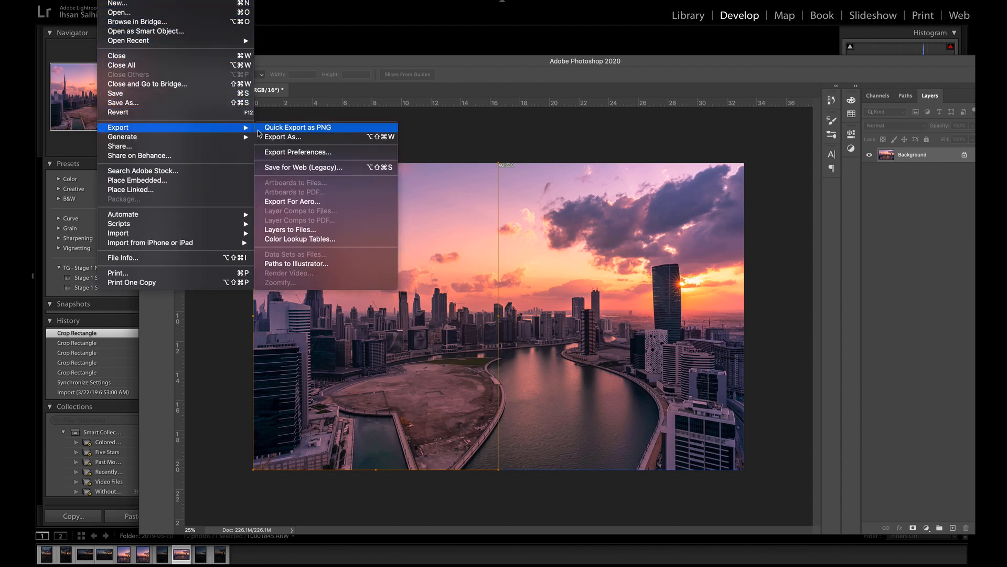
pyautogui.click(281, 168)
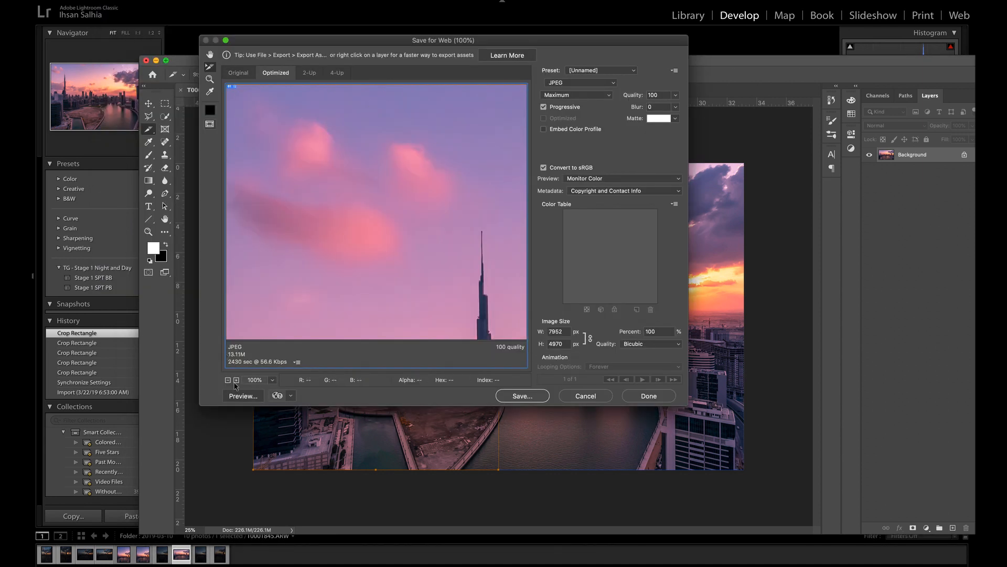
pyautogui.click(229, 380)
pyautogui.click(228, 380)
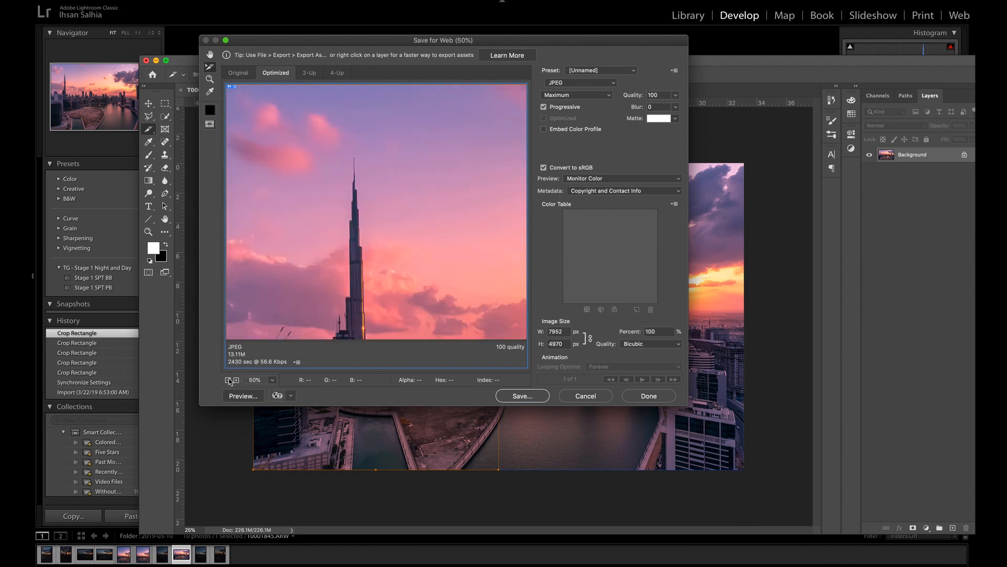
pyautogui.click(229, 380)
pyautogui.click(228, 379)
pyautogui.click(228, 380)
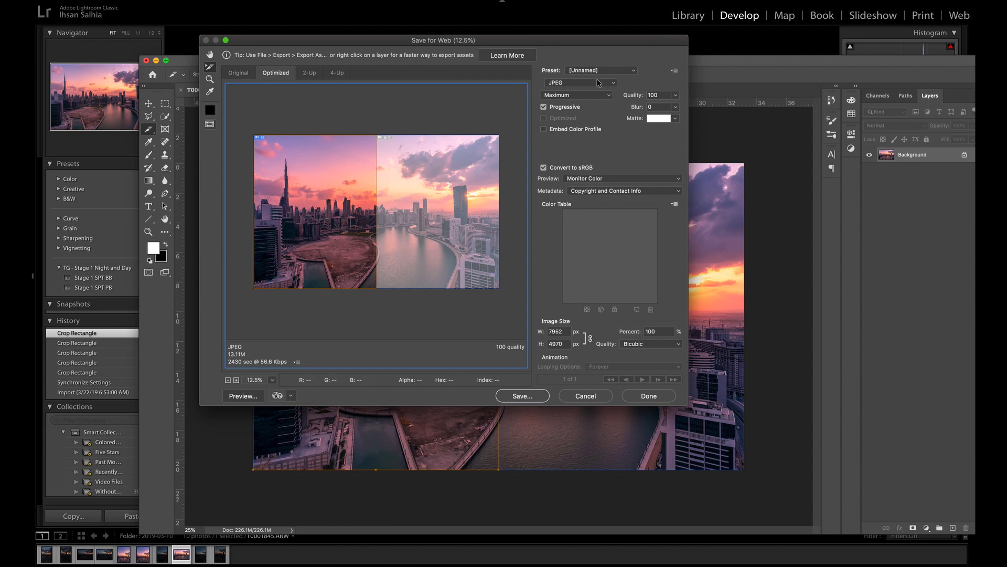
# Keep the export format as JPEG at Maximum quality and set the image height to 1350 px
pyautogui.click(598, 82)
pyautogui.click(598, 84)
pyautogui.click(569, 96)
pyautogui.click(570, 95)
pyautogui.moveTo(566, 346); pyautogui.dragTo(545, 347)
pyautogui.write('1350')
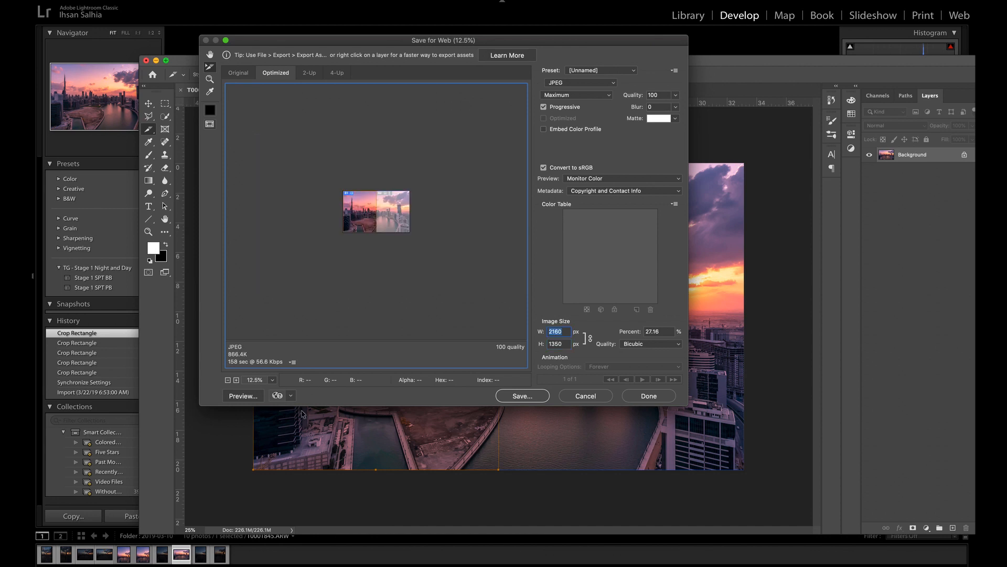
# Check the resized preview at 50% and save all slices as images to the Desktop under the name "test image"
pyautogui.click(236, 380)
pyautogui.click(236, 380)
pyautogui.click(236, 380)
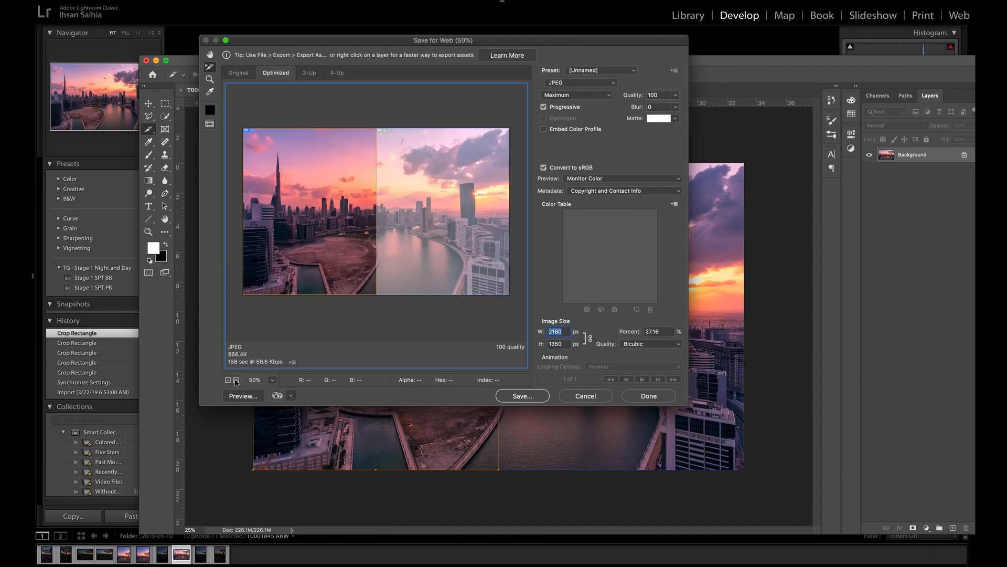
pyautogui.click(236, 380)
pyautogui.click(229, 380)
pyautogui.click(535, 398)
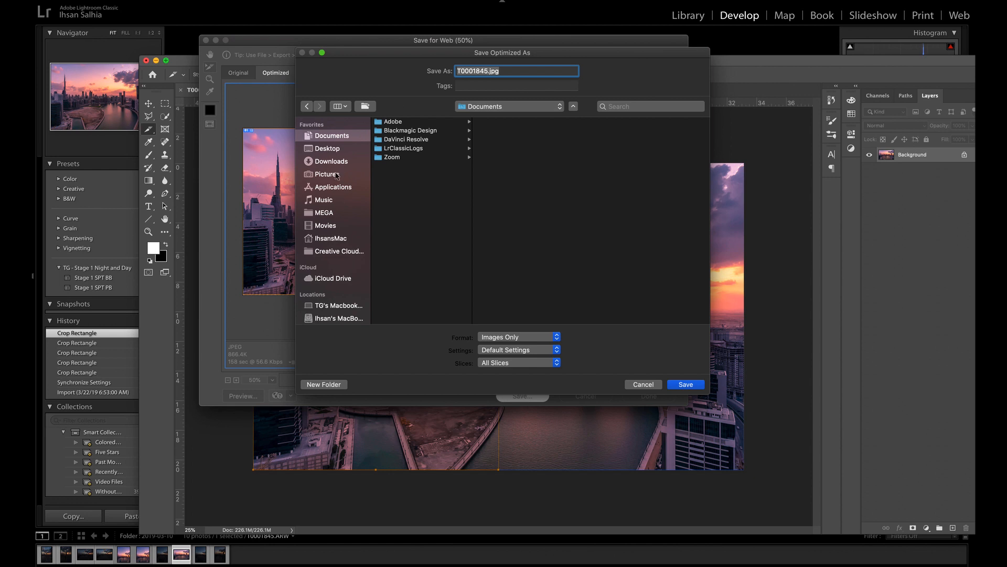
pyautogui.click(326, 149)
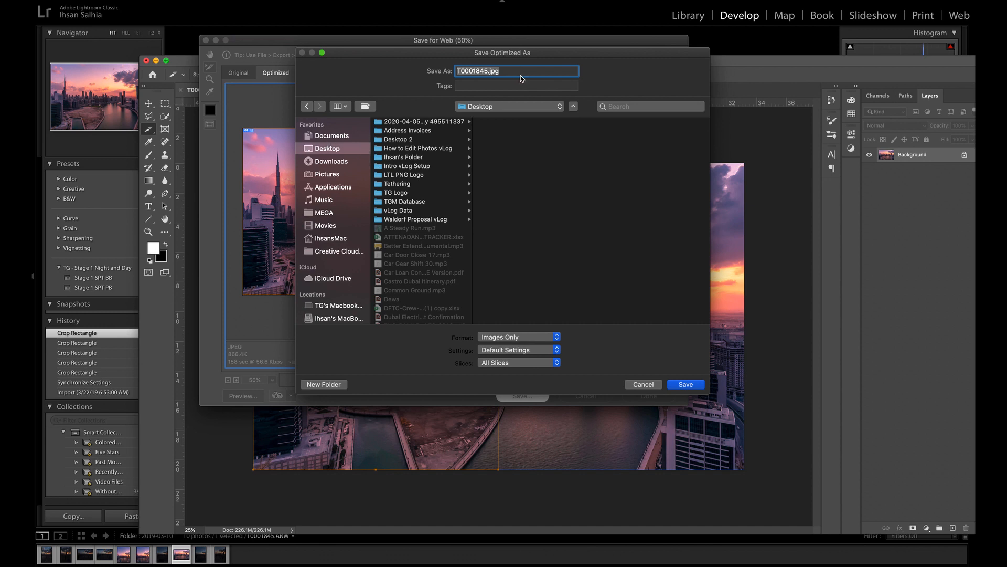
pyautogui.write('test image')
pyautogui.click(688, 385)
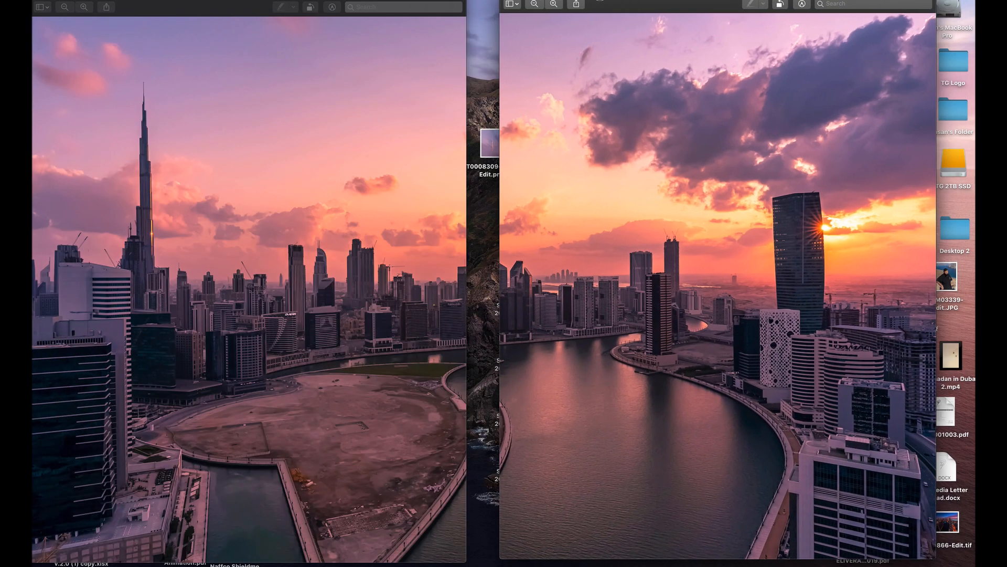
# Line up the two exported halves side by side, and share test-image_01.jpg and test-image_02.jpg through AirDrop
pyautogui.moveTo(600, 2); pyautogui.dragTo(574, 2)
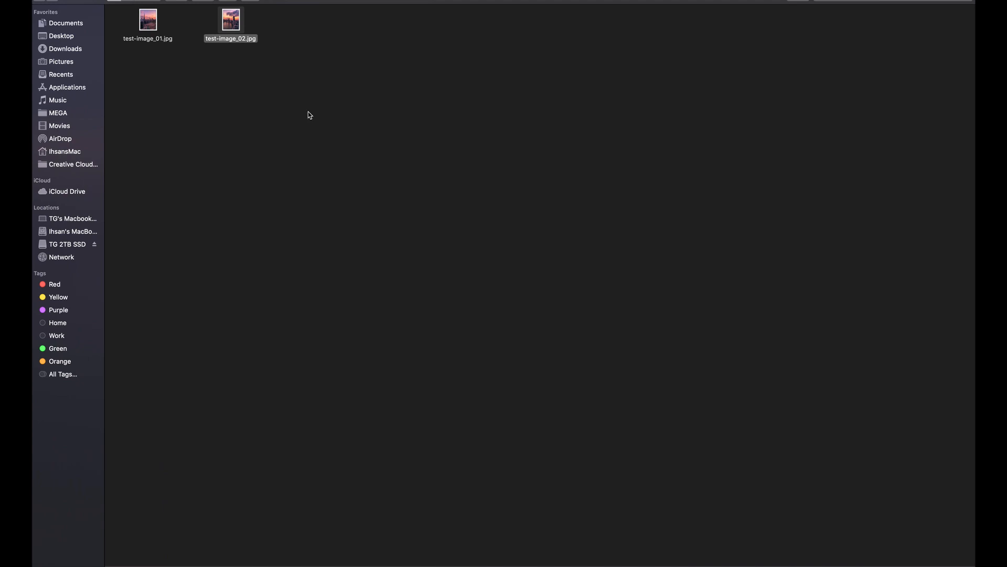
pyautogui.moveTo(308, 111); pyautogui.dragTo(130, 5)
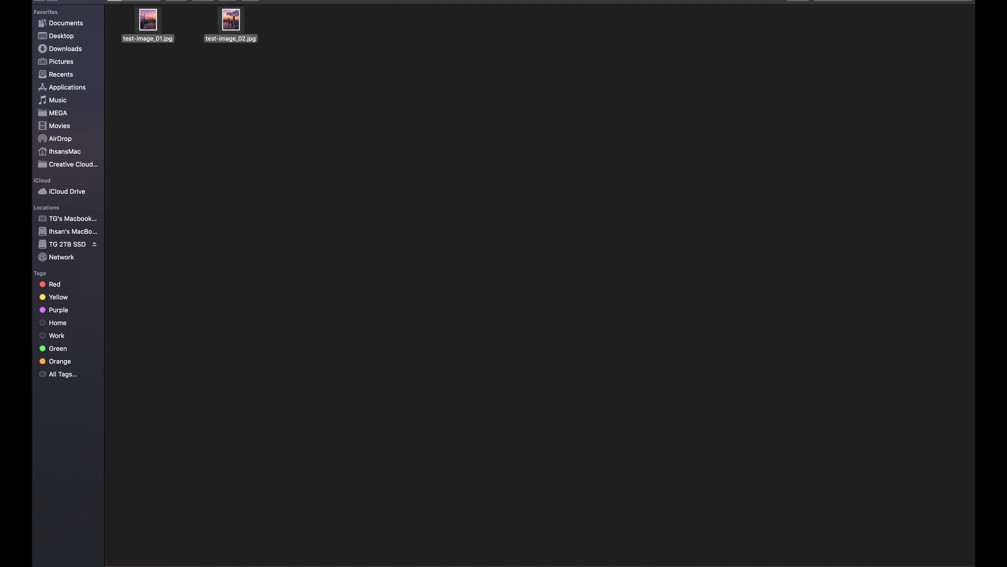
pyautogui.click(228, 1)
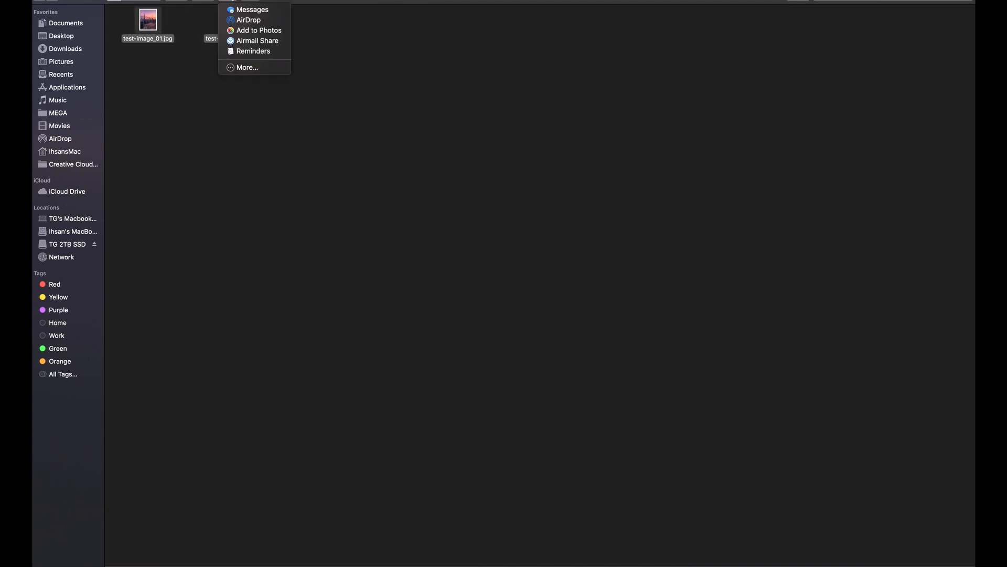
pyautogui.click(251, 20)
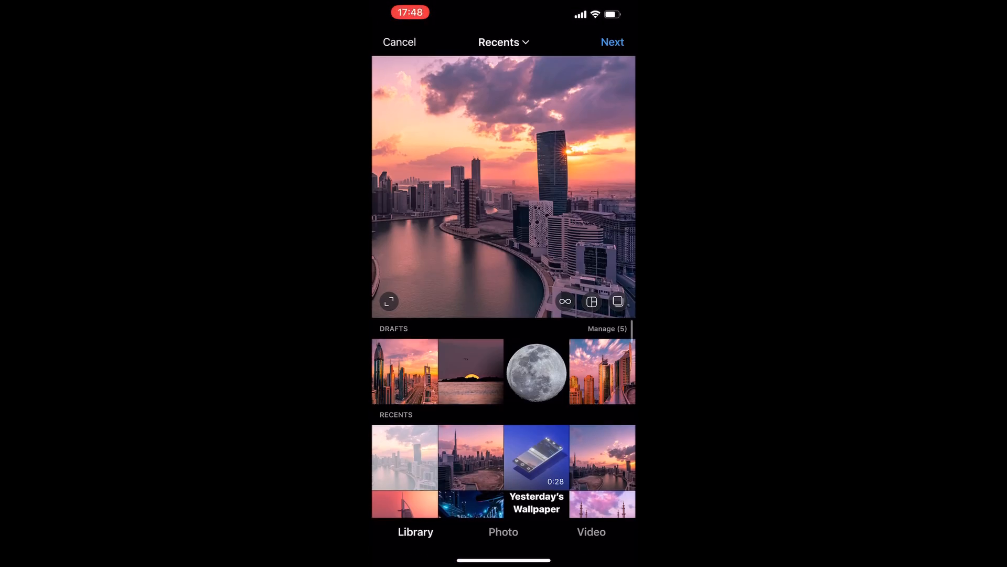
# In Instagram, set the uncropped portrait view and build a multi-photo post with the left half first and the right half second
pyautogui.click(389, 302)
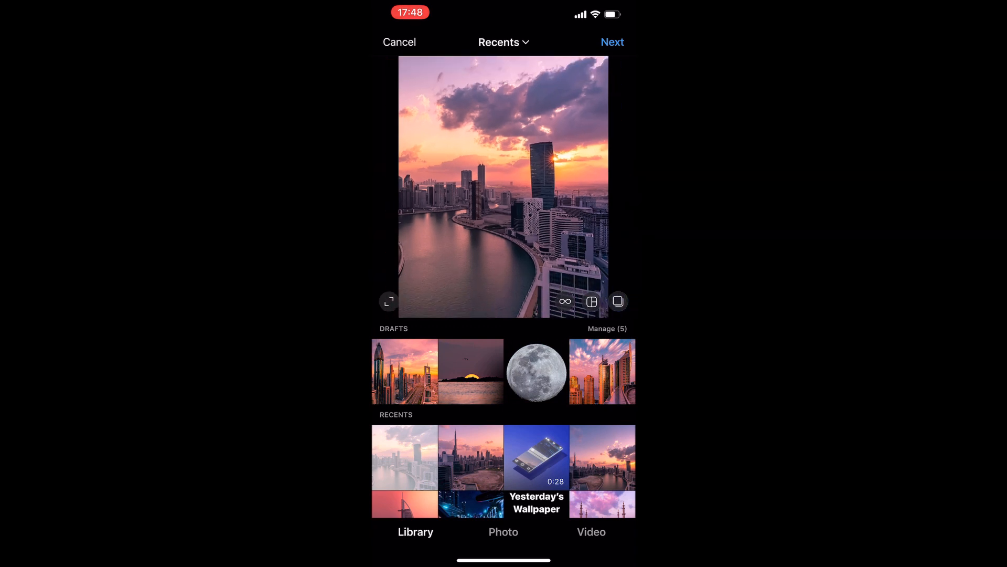
pyautogui.click(618, 301)
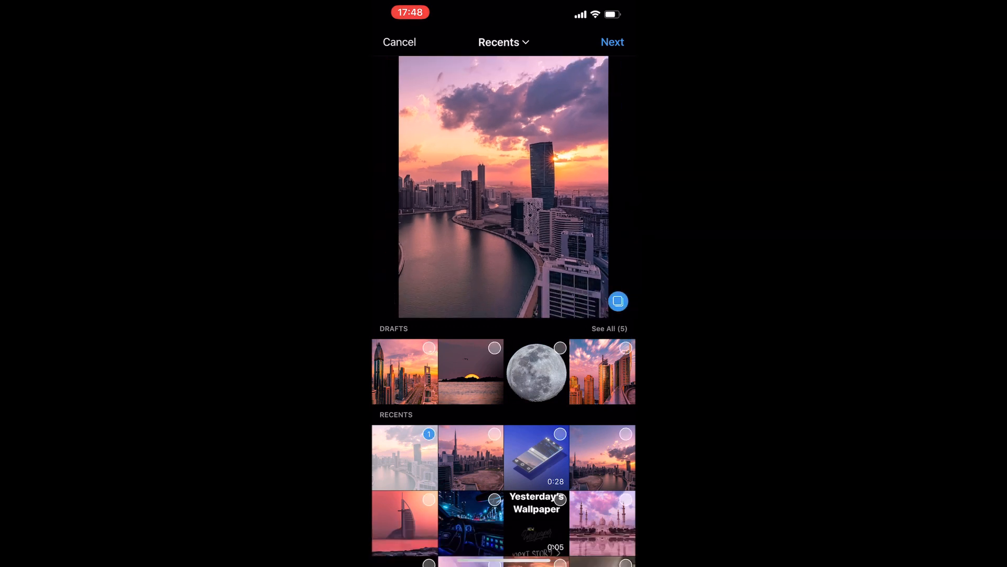
pyautogui.click(429, 434)
pyautogui.click(470, 457)
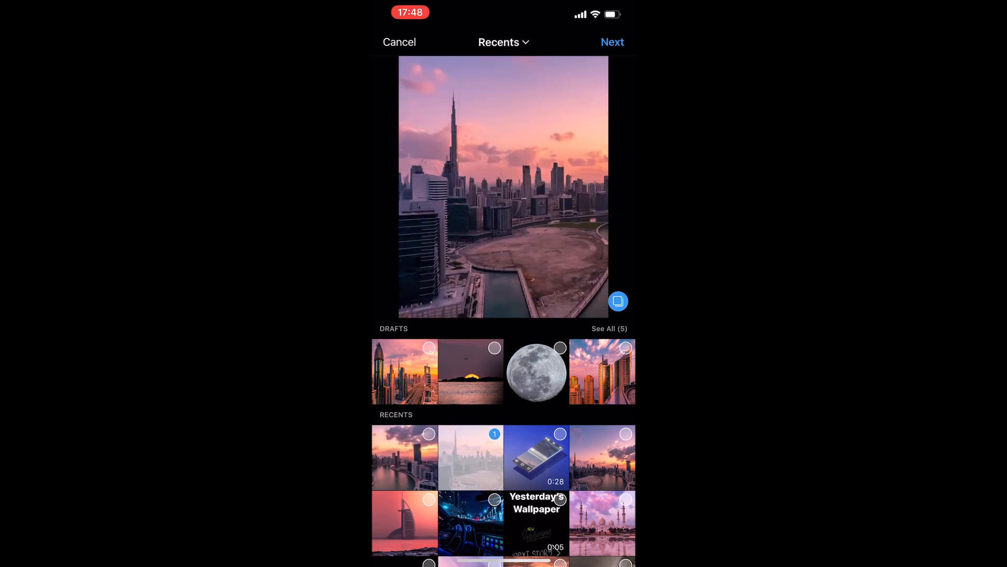
pyautogui.click(405, 457)
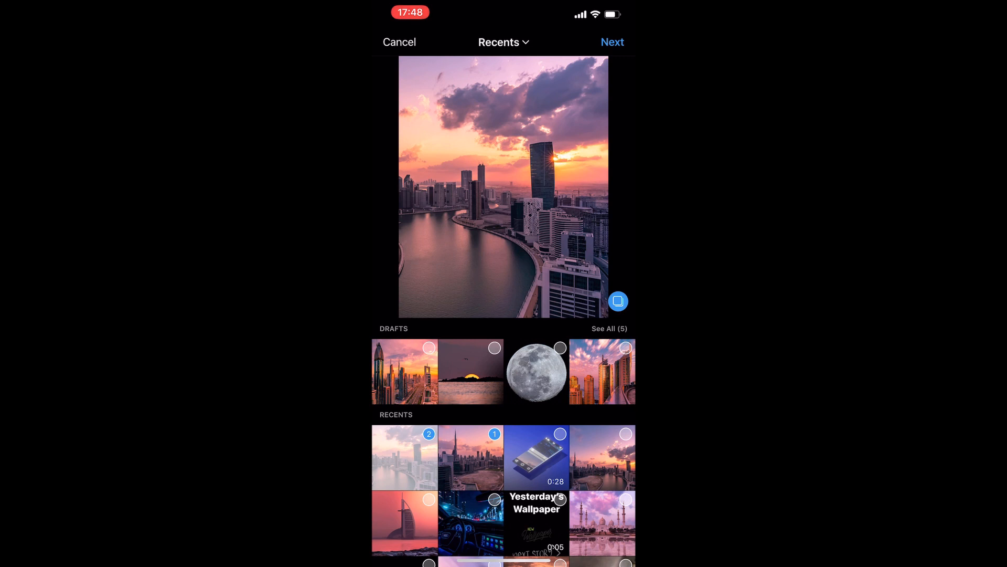
pyautogui.click(612, 42)
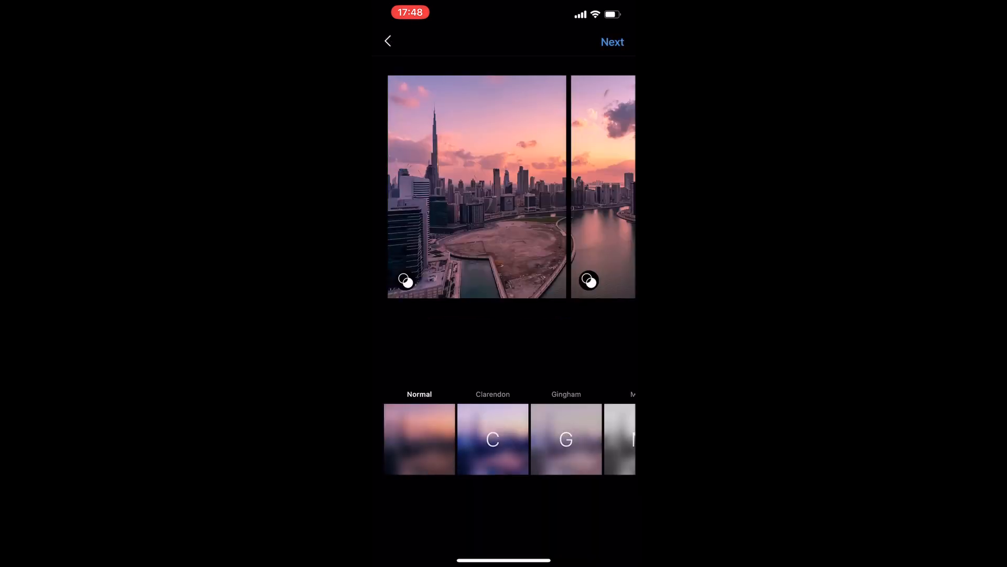
# Swipe back and forth between the two post images to examine how the panorama continues across the seam
pyautogui.hscroll(4, 504, 187)
pyautogui.hscroll(-4, 503, 187)
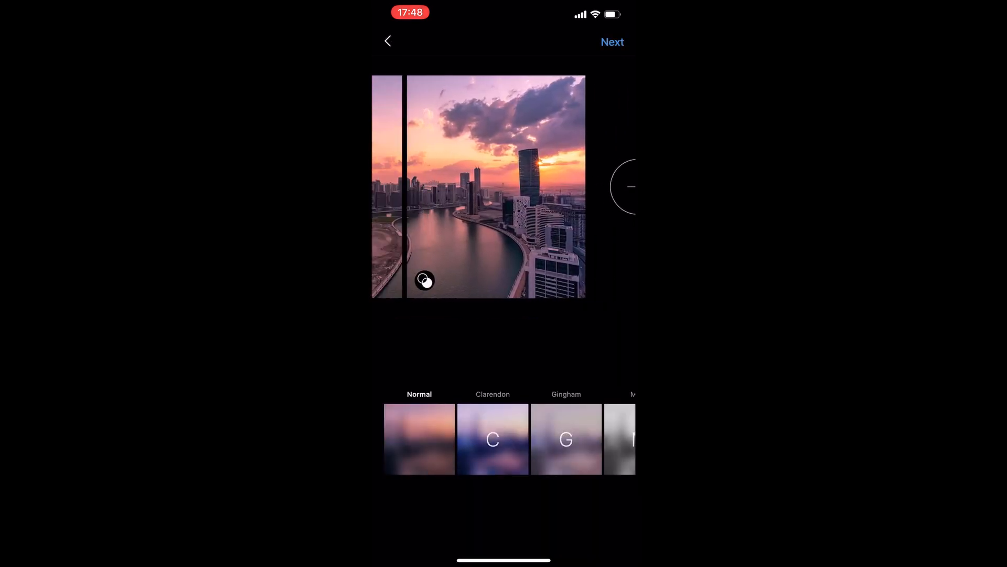
pyautogui.hscroll(4, 504, 187)
pyautogui.hscroll(-4, 503, 187)
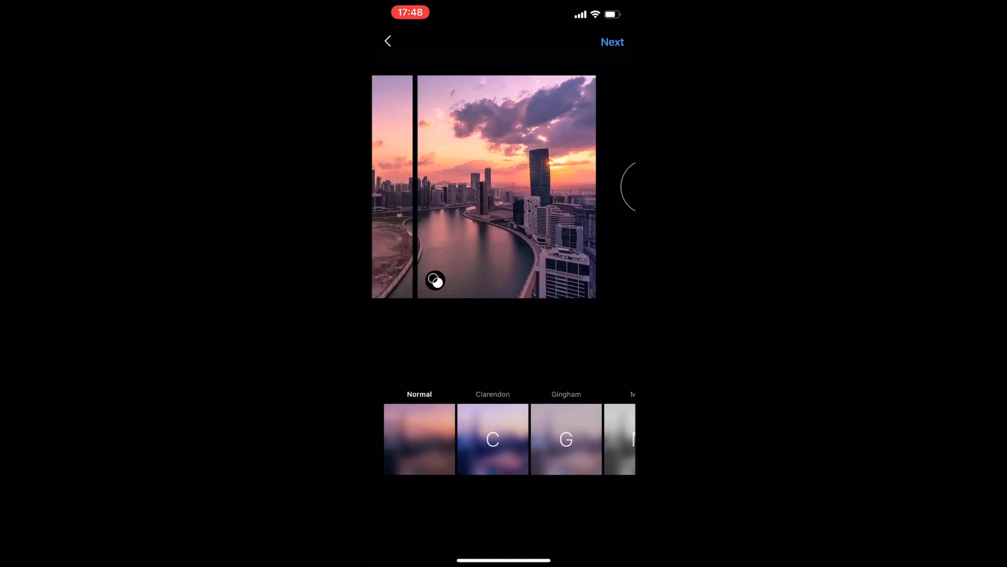
pyautogui.hscroll(3, 504, 187)
pyautogui.hscroll(-2, 503, 187)
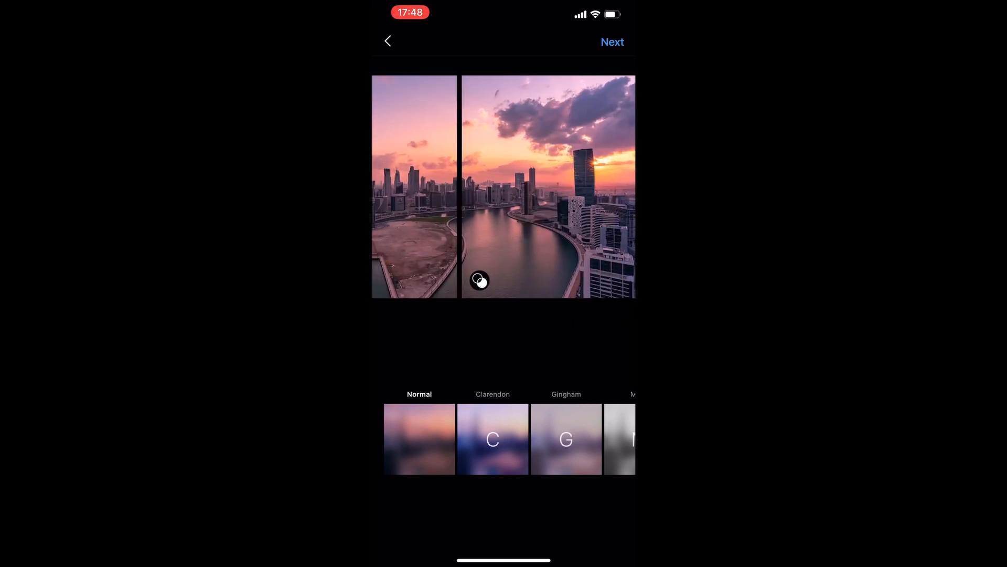
pyautogui.hscroll(4, 504, 187)
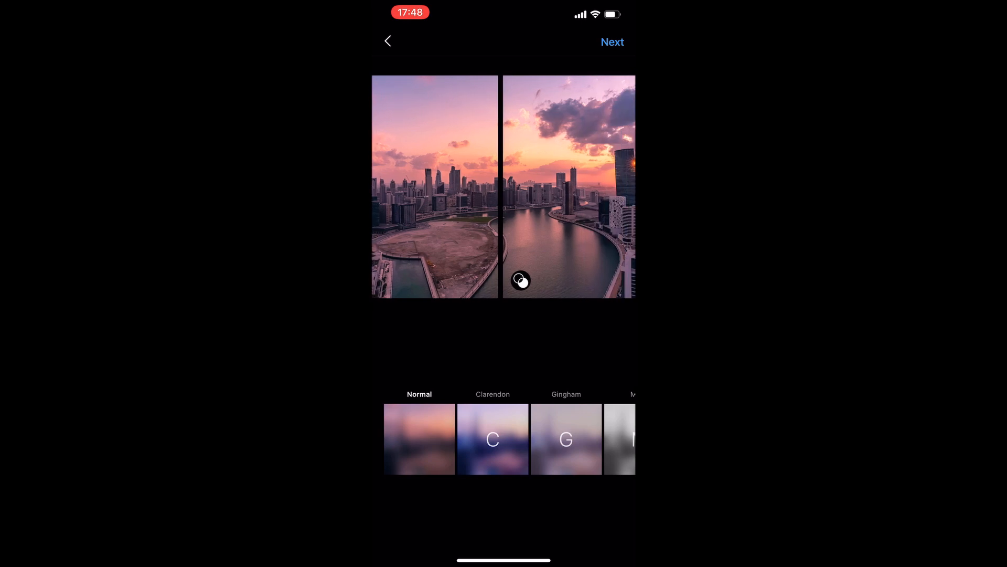
pyautogui.hscroll(-4, 504, 187)
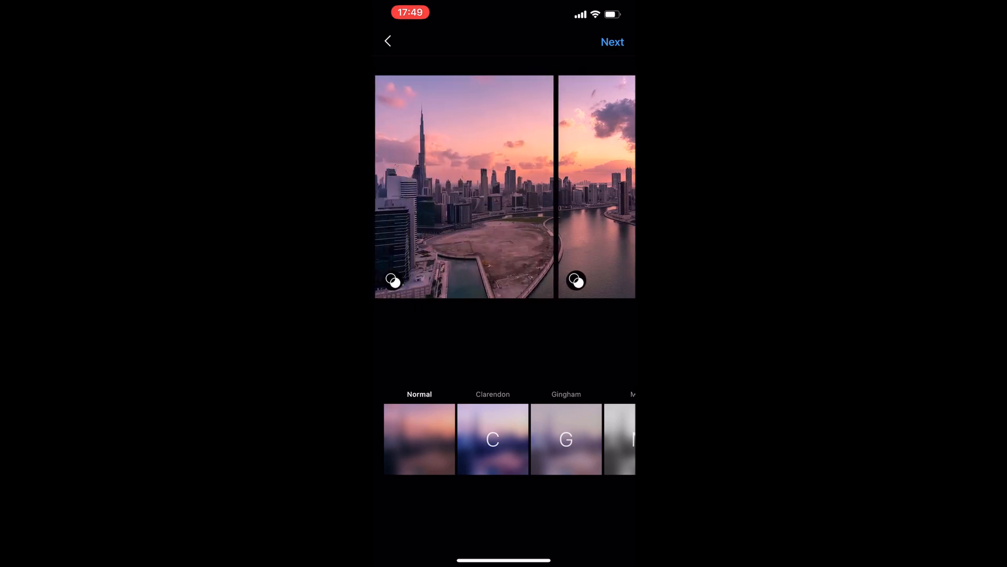
pyautogui.hscroll(4, 504, 186)
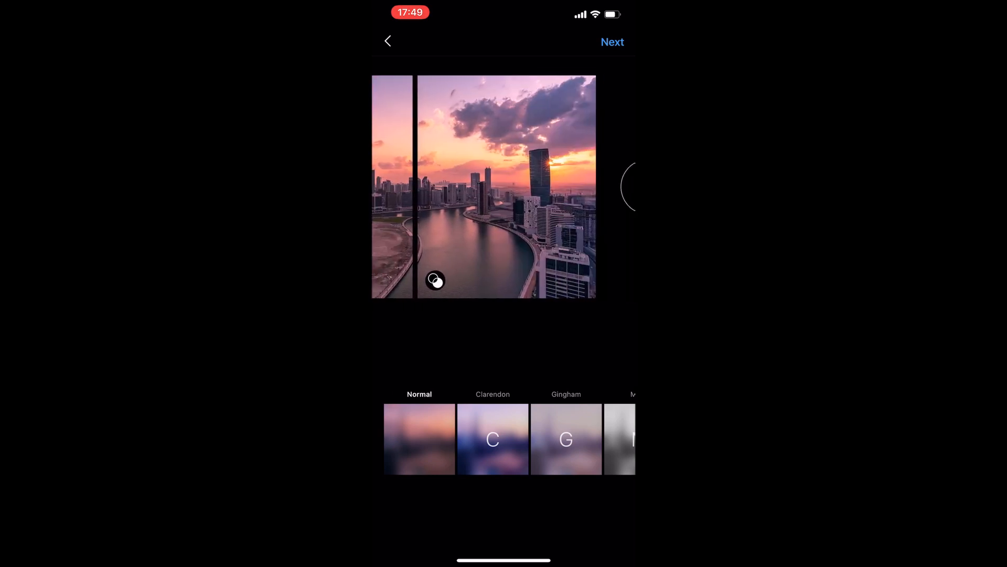